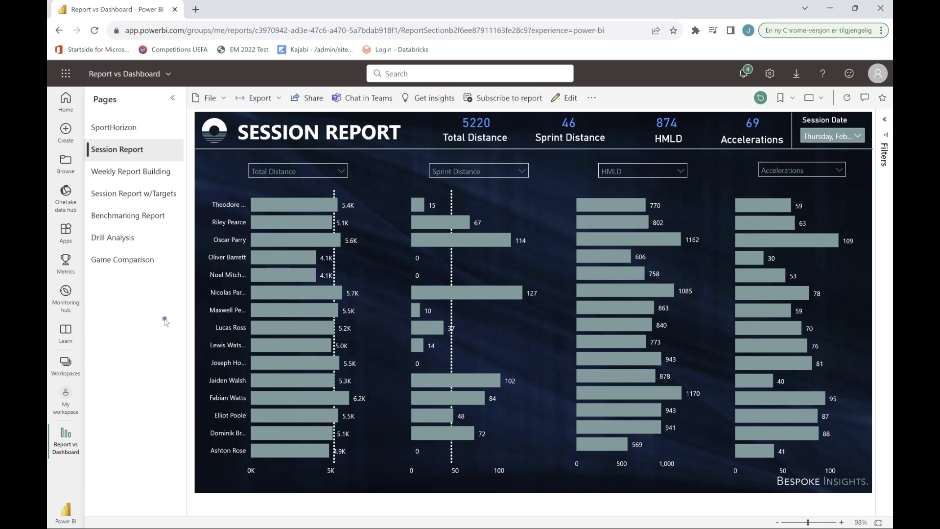
Step: Switch to the Weekly Report Building page, then go to My workspace from the report's title details
click(143, 171)
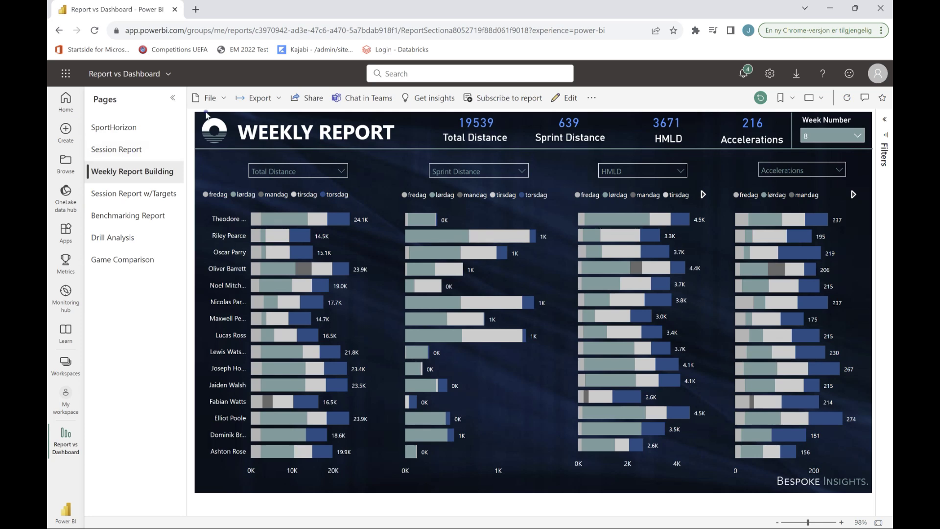
click(219, 101)
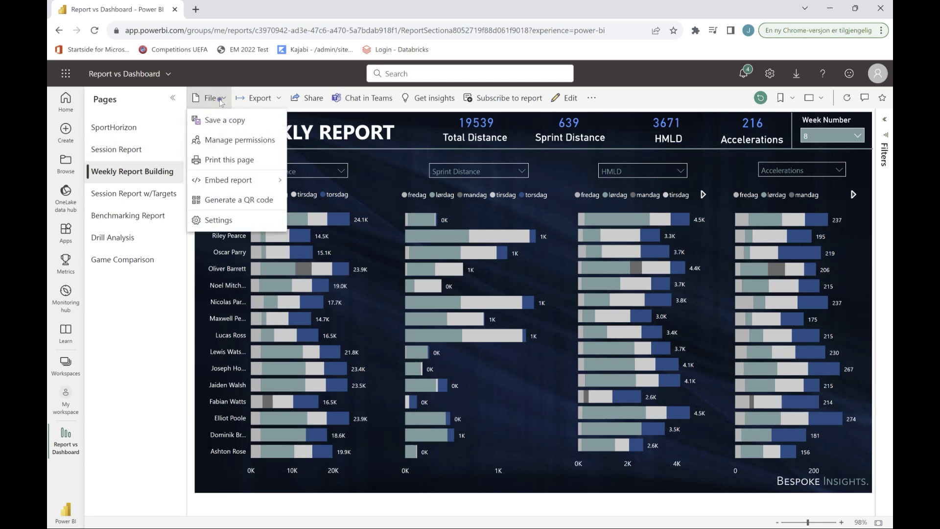
click(220, 99)
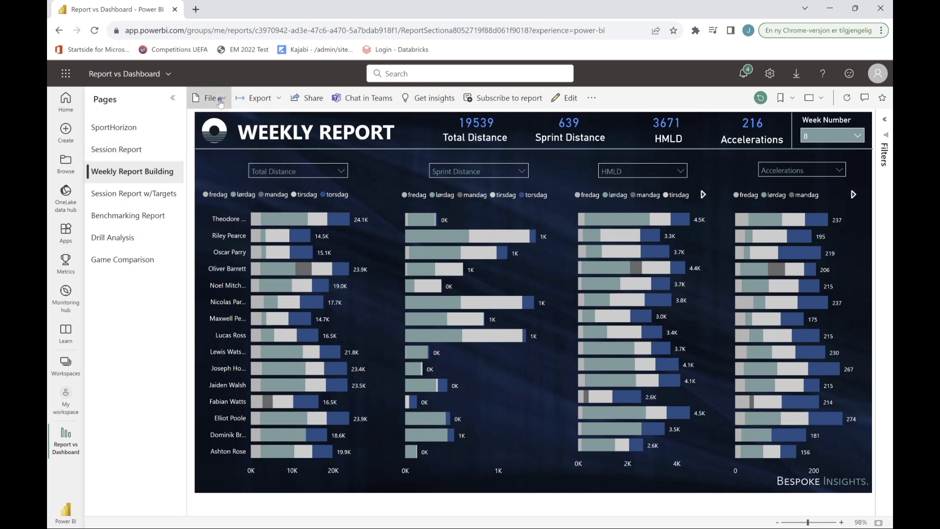
click(115, 75)
click(120, 153)
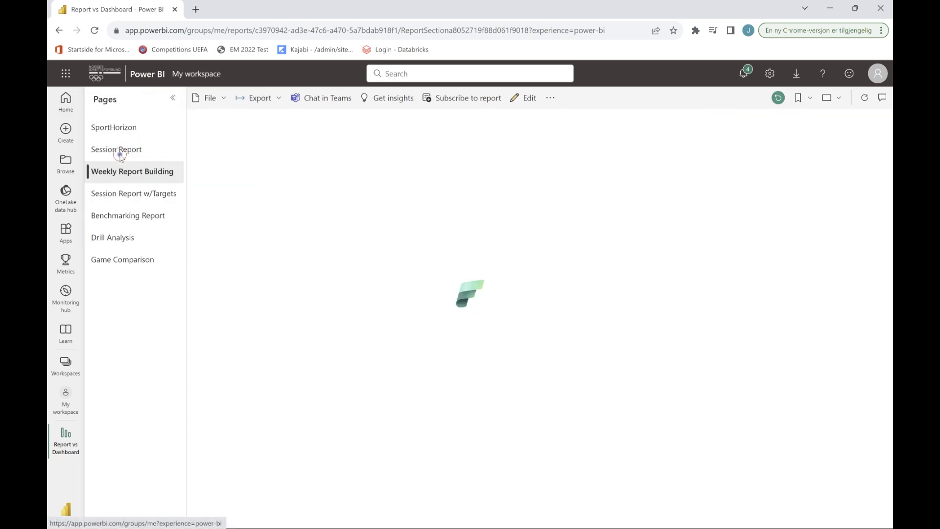
Step: Reopen the Report vs Dashboard report from the My workspace item list
click(142, 130)
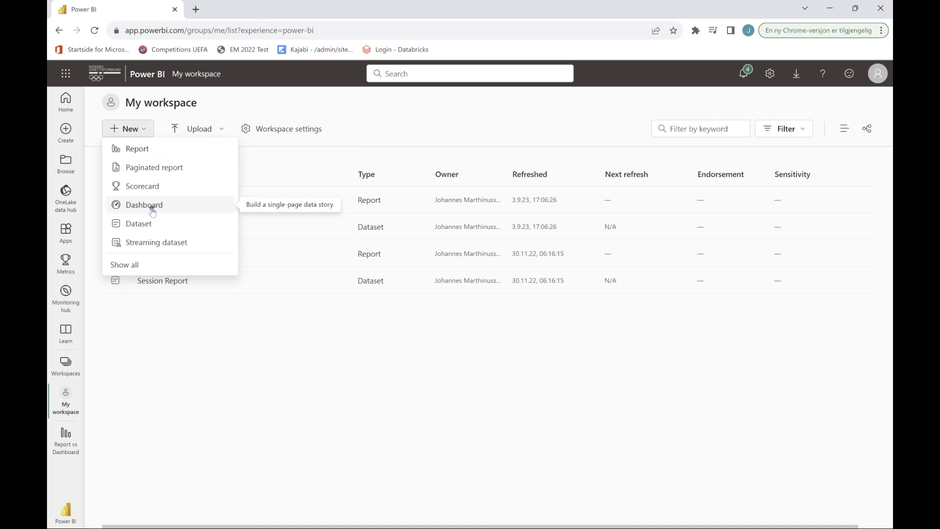
click(278, 363)
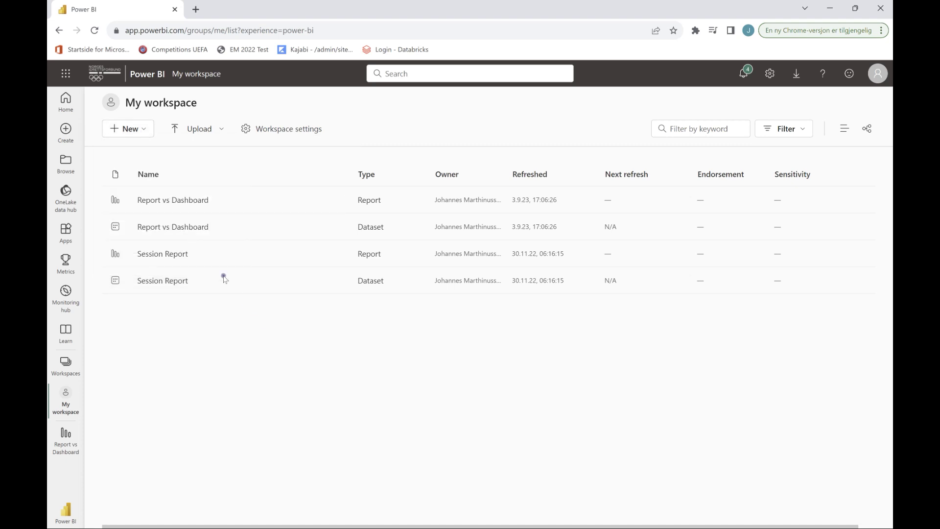
click(172, 202)
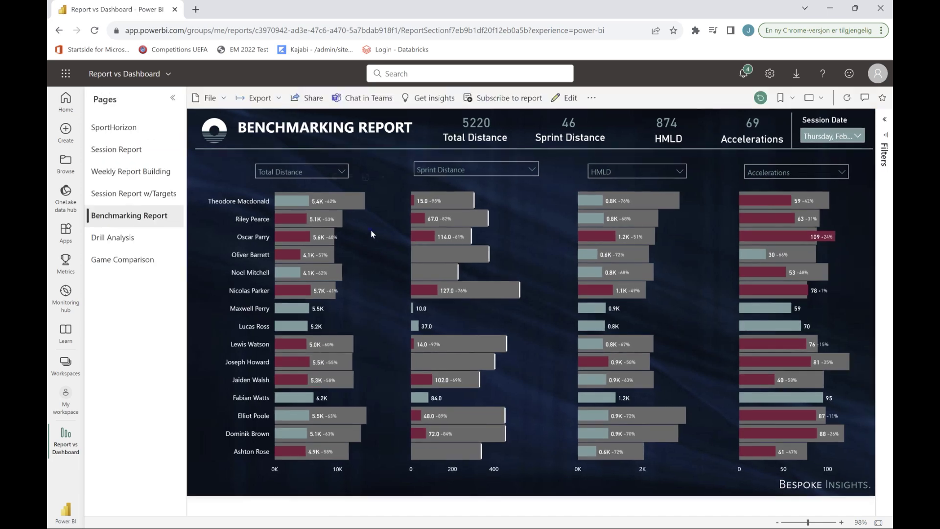
Step: Show the Session Report page with totals 5220 distance, 46 sprint, 874 HMLD, 69 accelerations
click(142, 149)
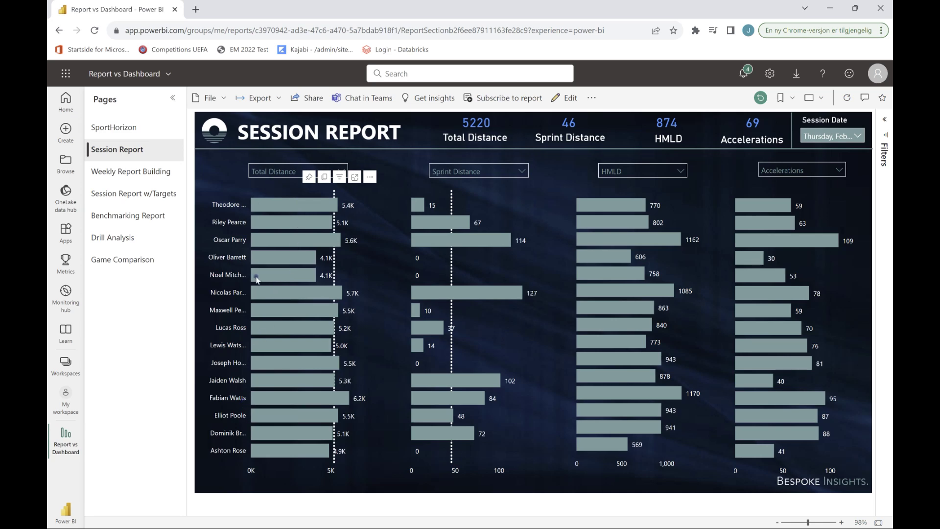
Step: Pin the Total Distance chart to a new dashboard named 'Sport Horizon Demo', then switch to Weekly Report Building
click(310, 177)
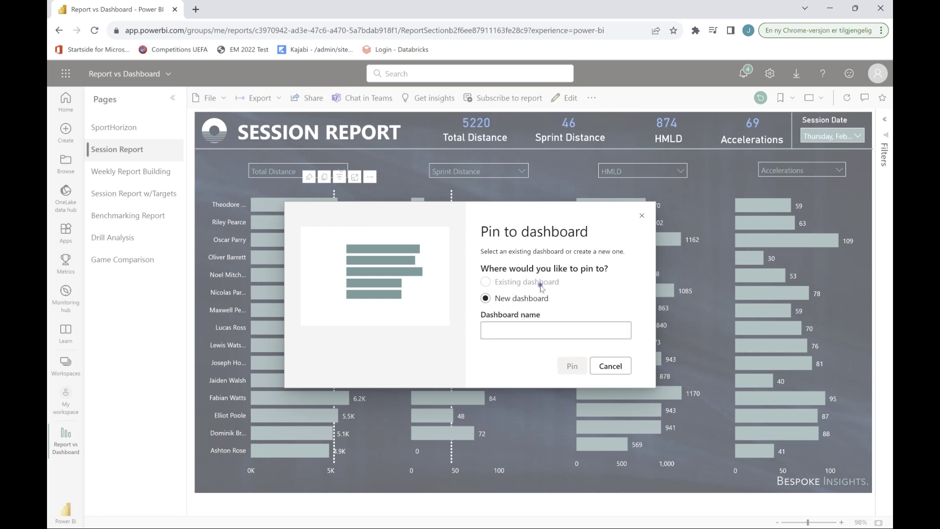
click(561, 331)
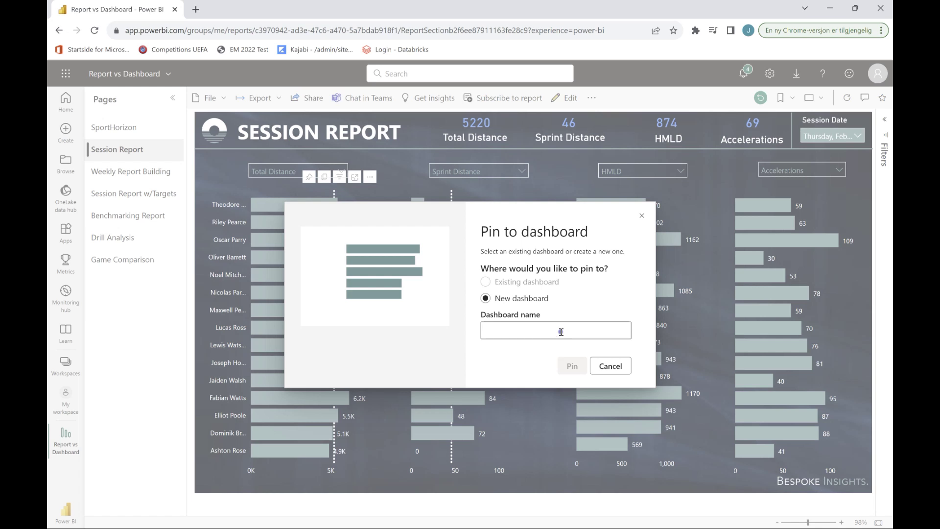
text(SportHorizon)
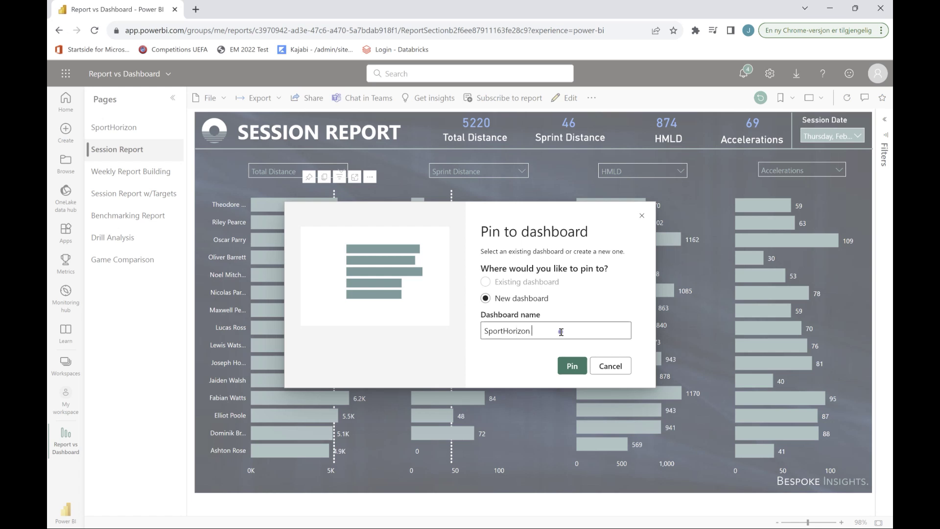
key(Left)
key(Left)
key(Left)
key(Left)
key(Left)
key(Left)
key(Left)
click(570, 366)
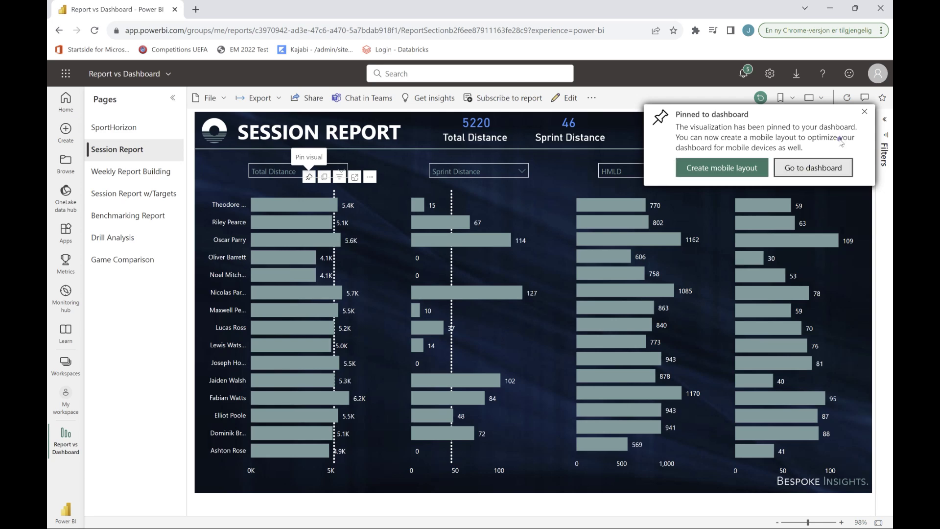
click(865, 116)
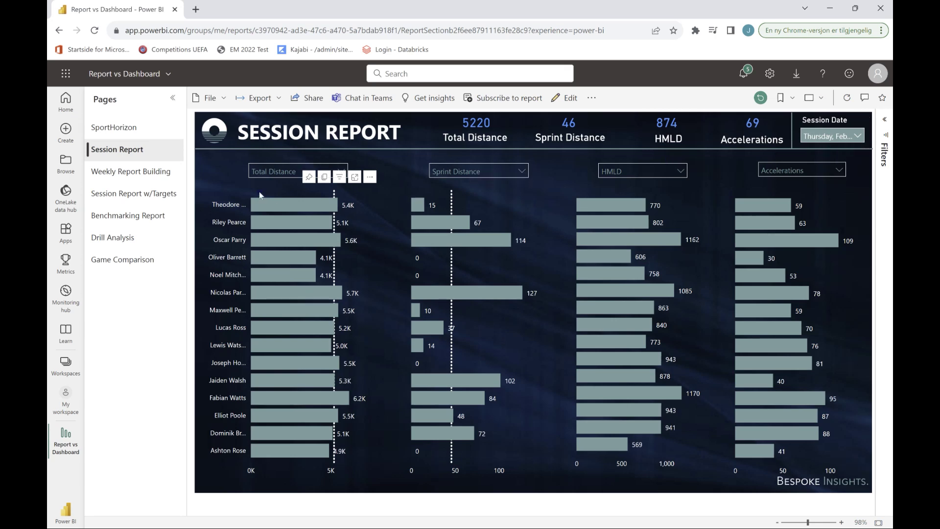
click(145, 170)
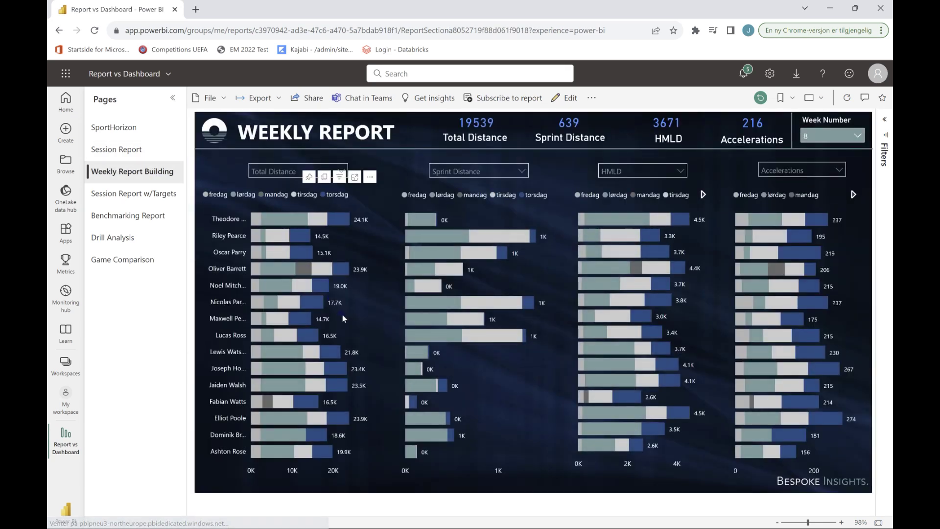
Step: Pin the weekly Total Distance stacked bar chart to the existing Sport Horizon Demo dashboard and open it
click(309, 178)
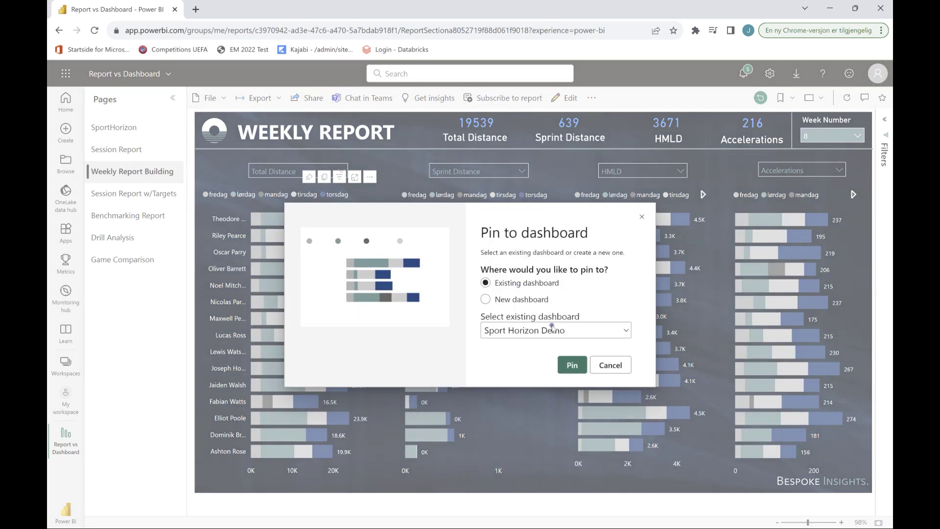
click(572, 366)
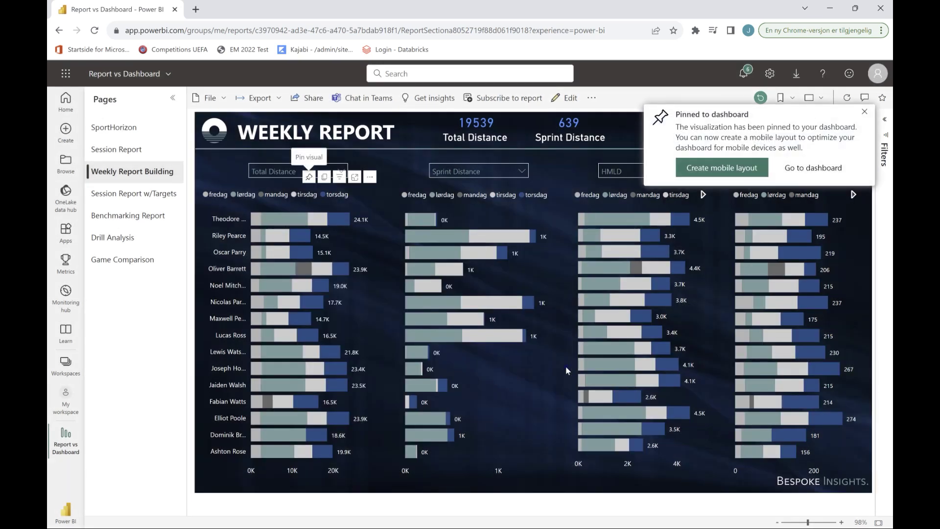
click(822, 167)
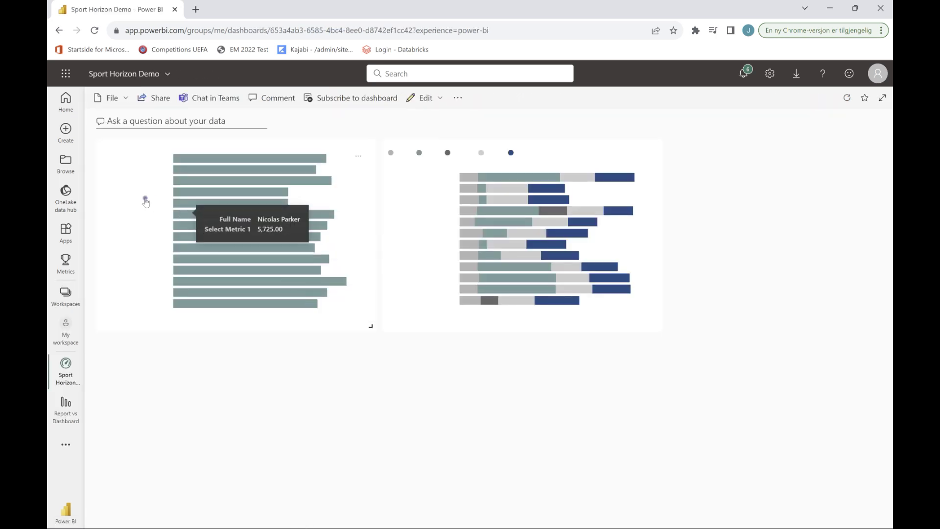
Step: Return the bar chart tile to its place beside the weekly chart and show the dashboard's Edit options
drag(127, 183, 101, 189)
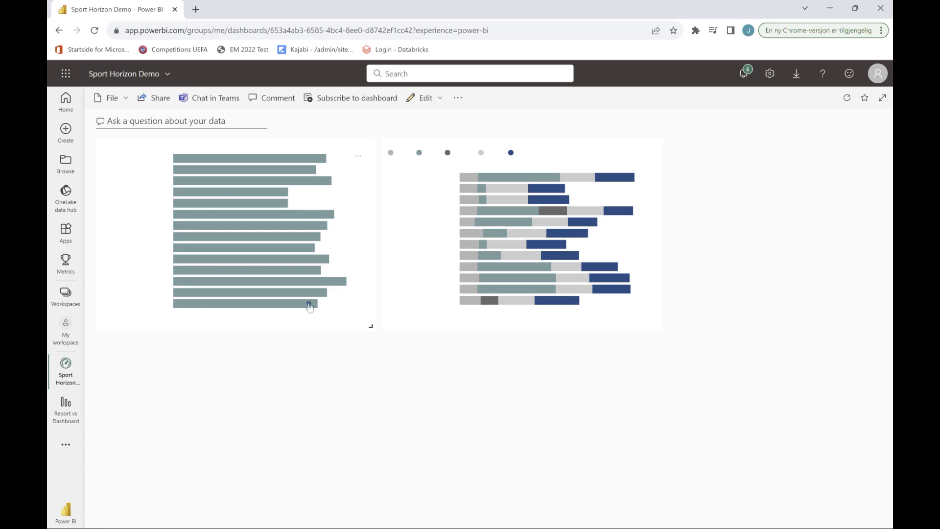
mouse_move(314, 306)
click(437, 99)
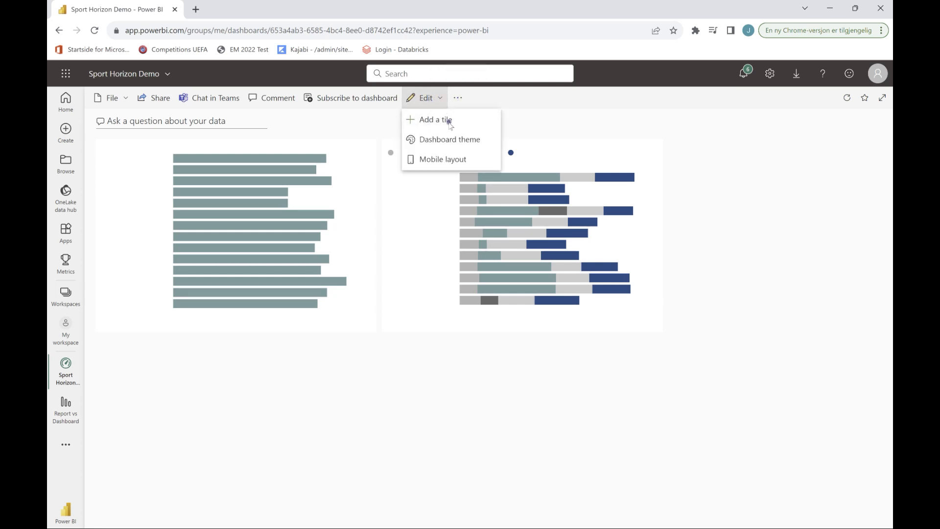
Step: Save the Dark dashboard theme after previewing the Color-blind friendly and Custom themes
click(443, 140)
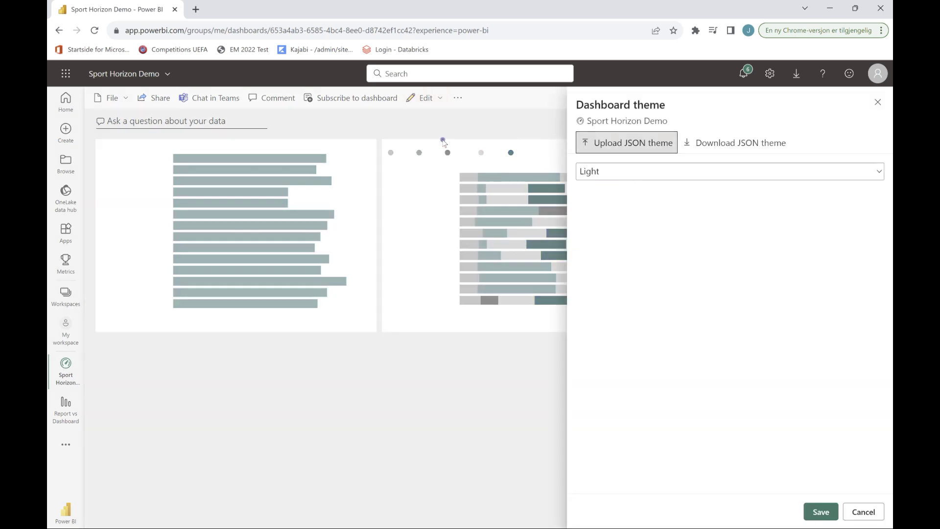
click(616, 172)
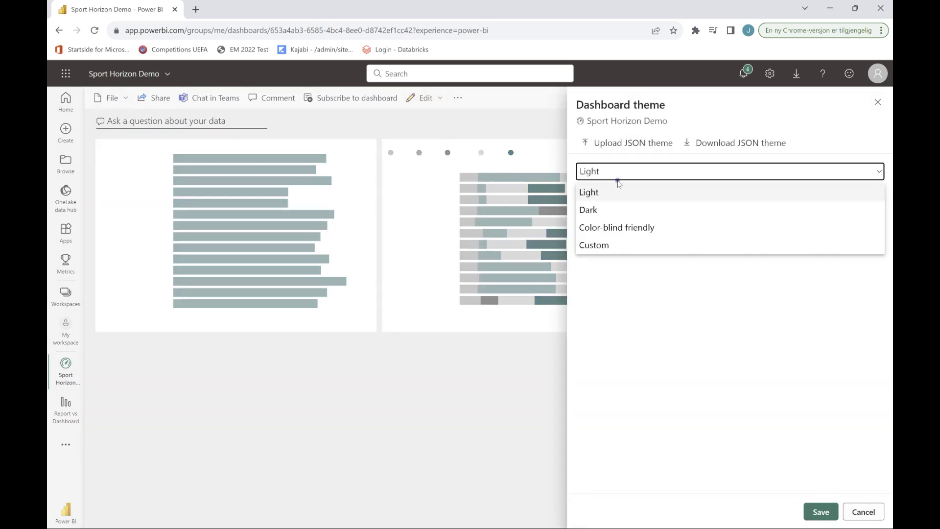
click(615, 210)
click(609, 172)
click(616, 227)
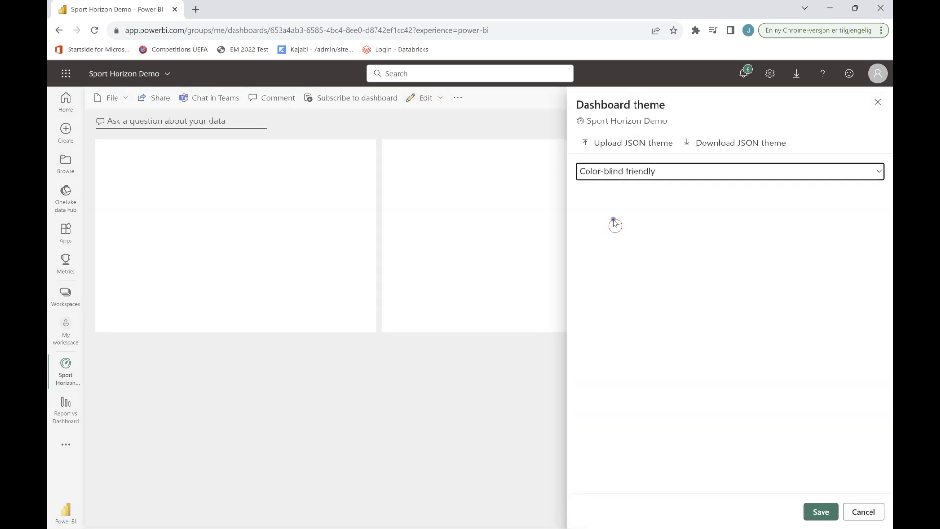
click(610, 171)
click(605, 241)
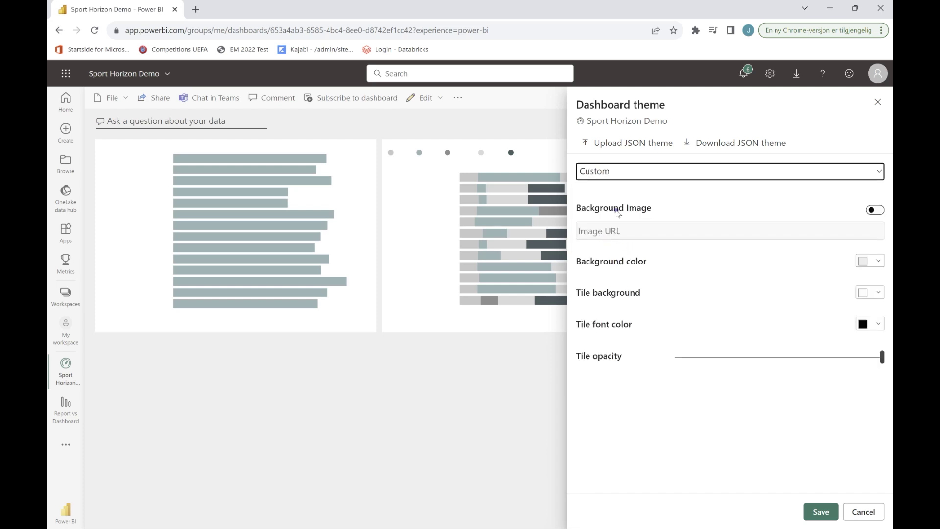
click(612, 173)
click(615, 210)
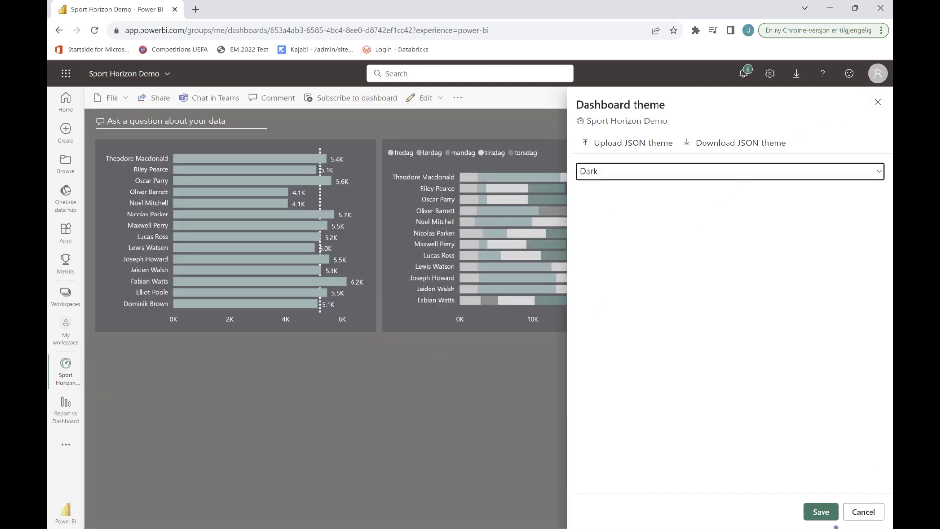
click(820, 512)
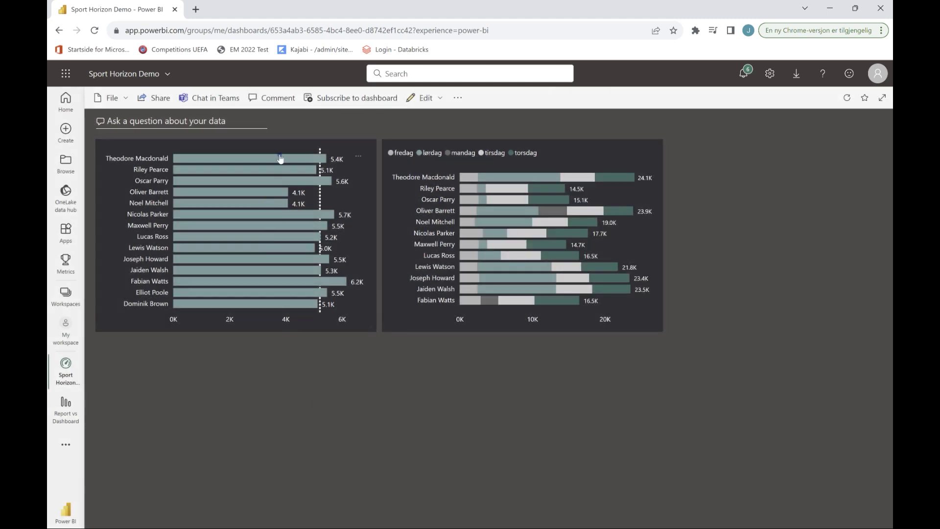
Step: Stretch the bar chart tile down to list every player and widen the stacked bar chart tile
mouse_move(263, 147)
mouse_down()
mouse_move(374, 186)
mouse_move(325, 178)
mouse_move(265, 149)
mouse_up()
click(263, 326)
drag(373, 332, 373, 510)
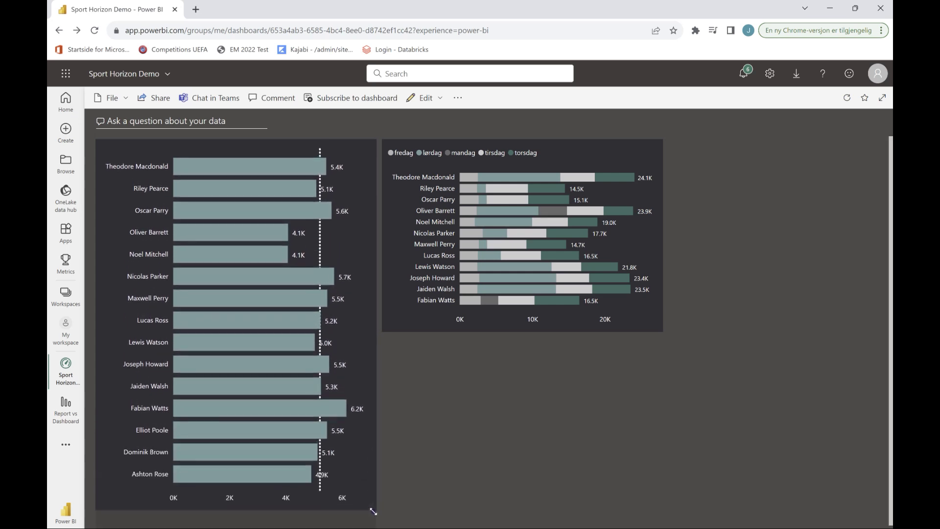
drag(661, 333, 864, 305)
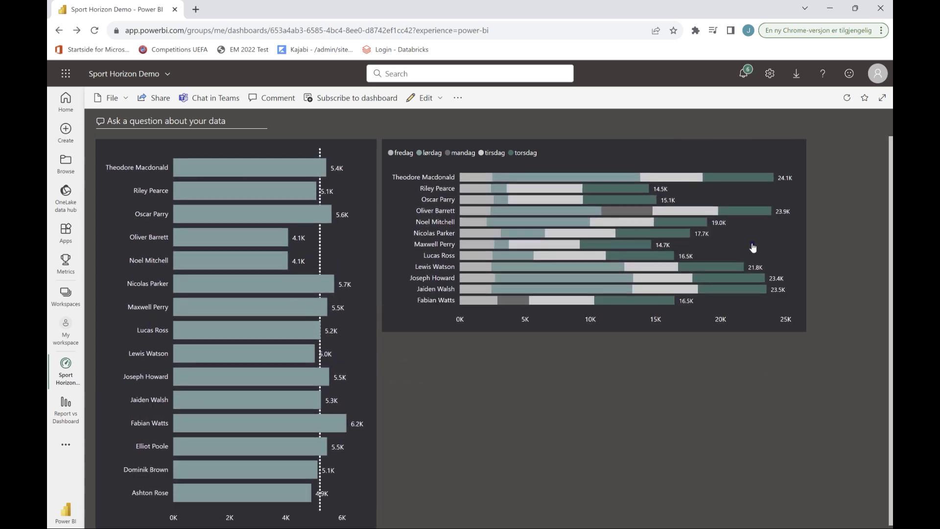
drag(659, 151, 383, 224)
Step: Place the bar chart top-left with the stacked bar chart beside it, then open the bar chart's report
drag(342, 254, 697, 336)
drag(339, 443, 332, 310)
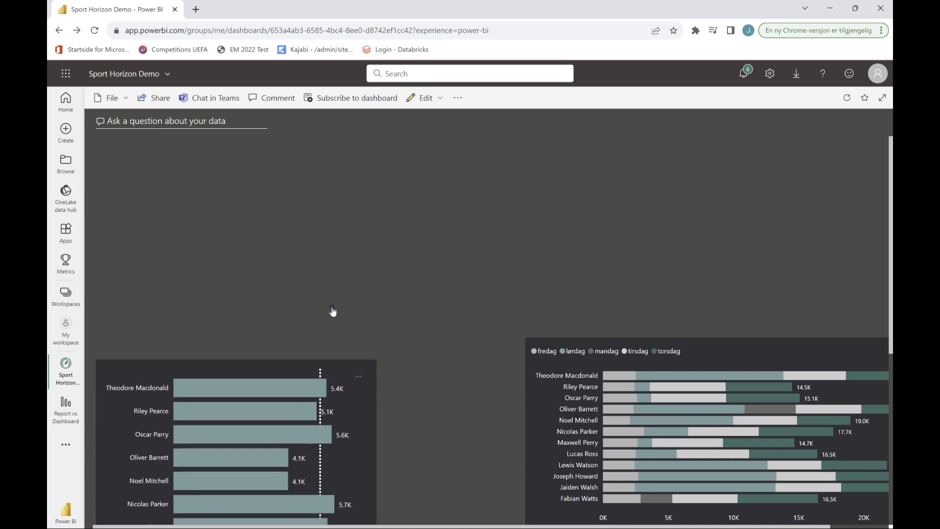
drag(714, 356, 578, 167)
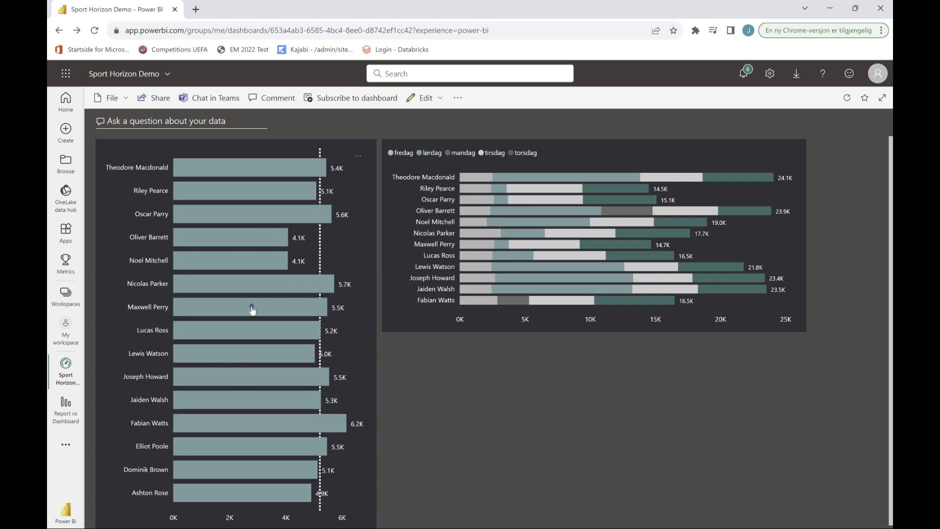
click(336, 244)
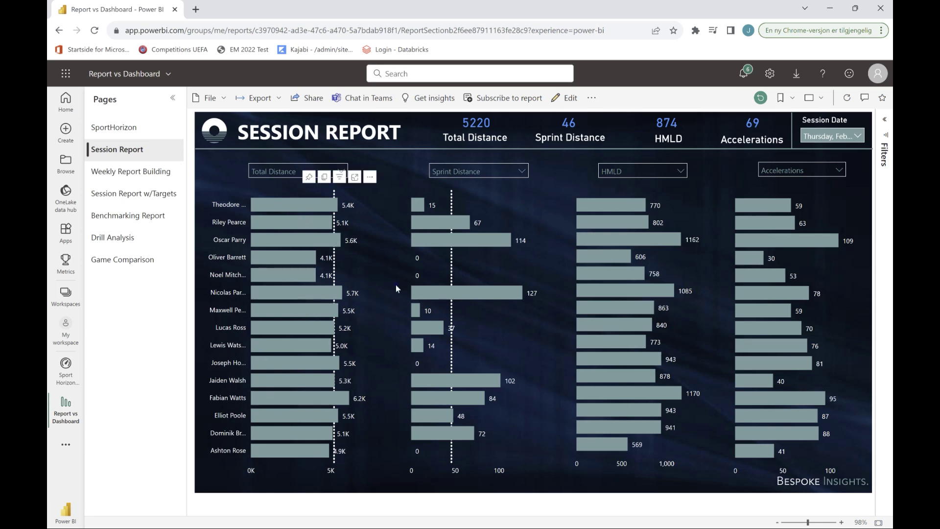
key(alt+Left)
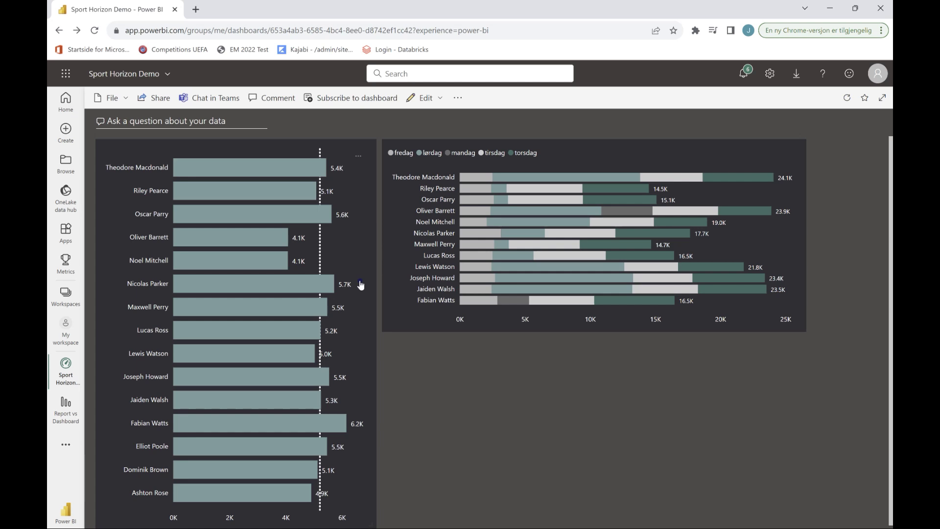
Step: Open the bar chart tile's report, set the Session Date slicer to Monday, and go to My workspace
click(340, 256)
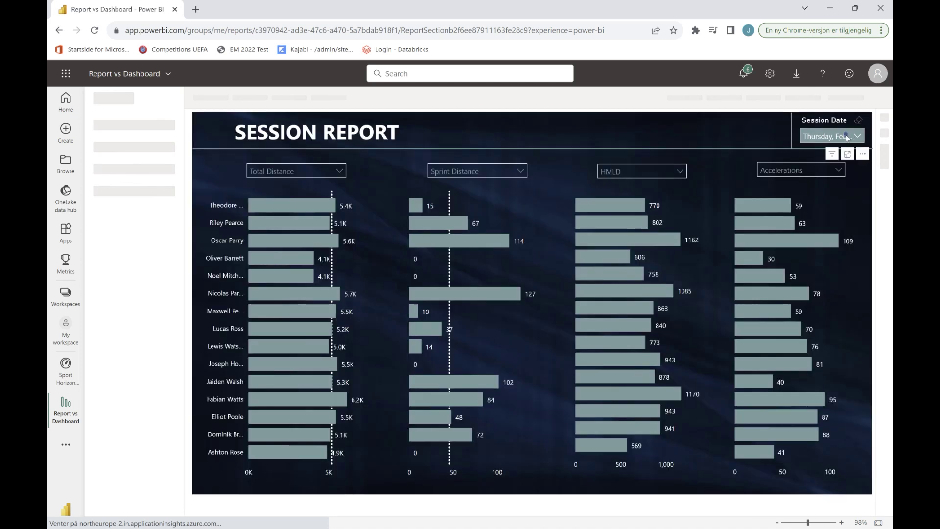
click(843, 137)
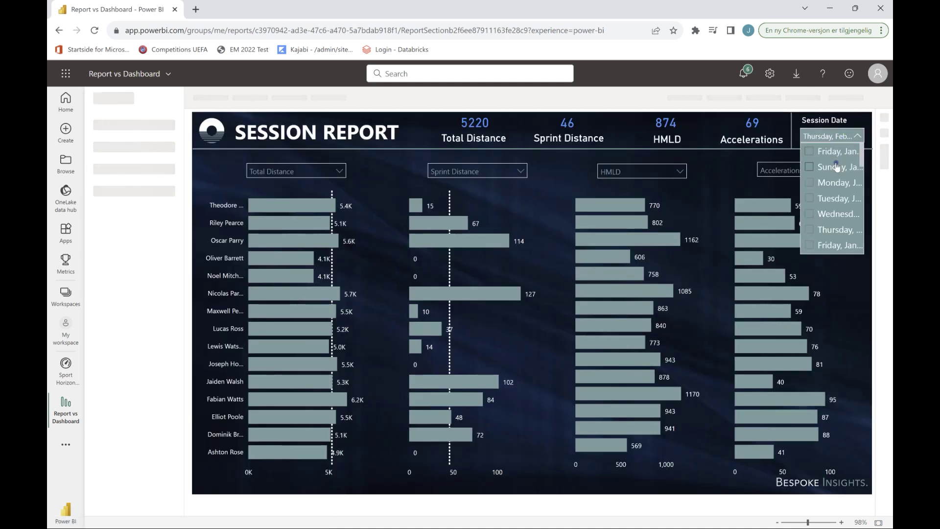
click(837, 184)
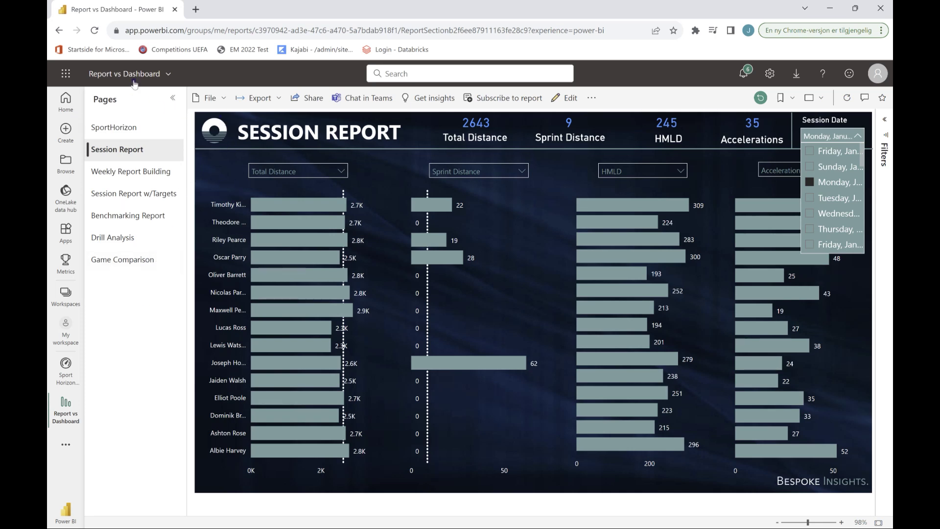
click(134, 83)
click(127, 153)
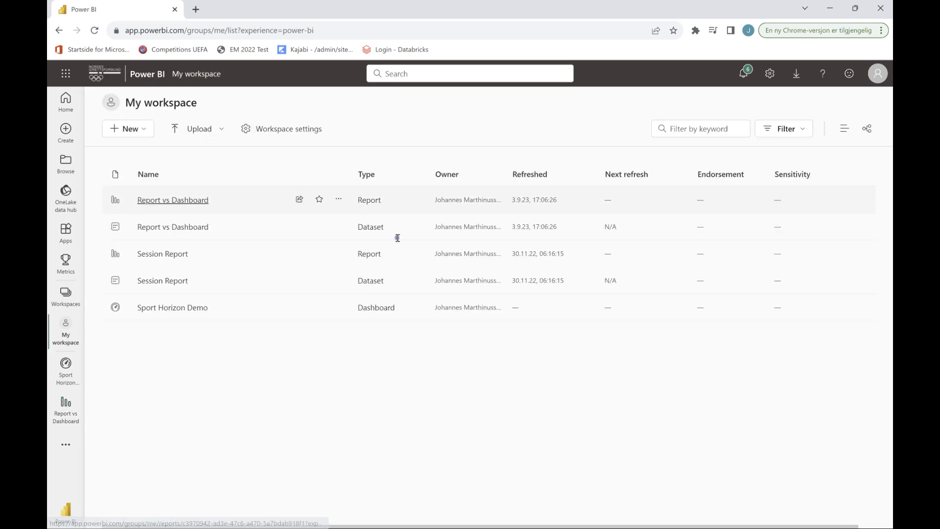
Step: Open the Sport Horizon Demo dashboard, view a tile's source report, and bring up the dashboard's Edit options
click(175, 307)
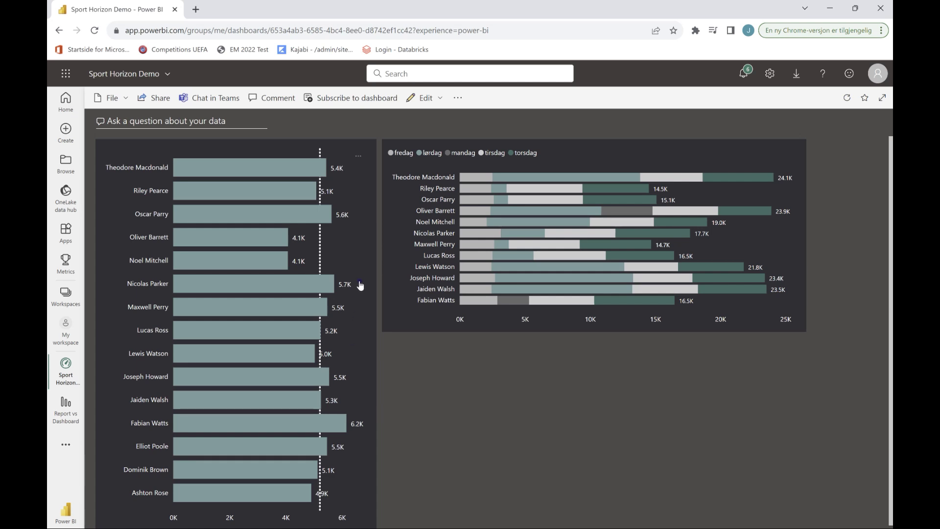
click(343, 257)
click(436, 99)
Step: Choose Image as the new tile's source and start filling in its Title and URL fields
click(437, 120)
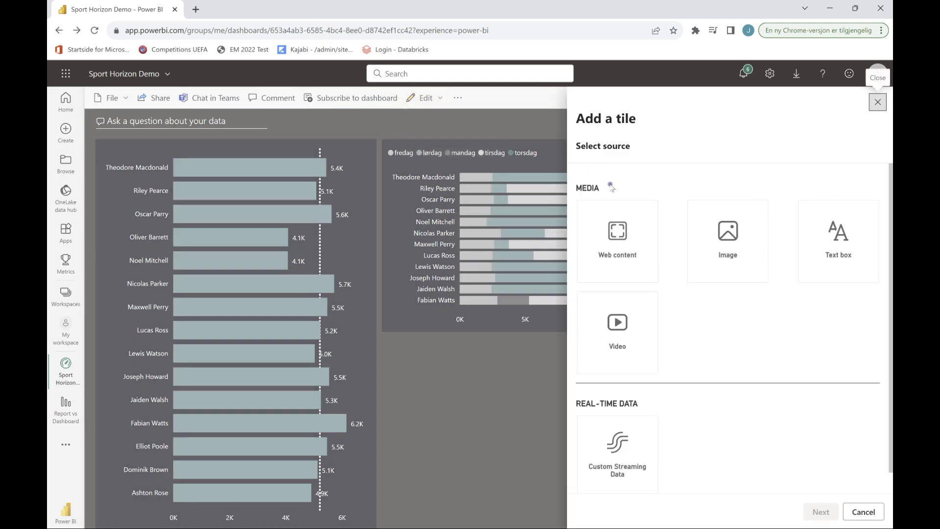
click(862, 235)
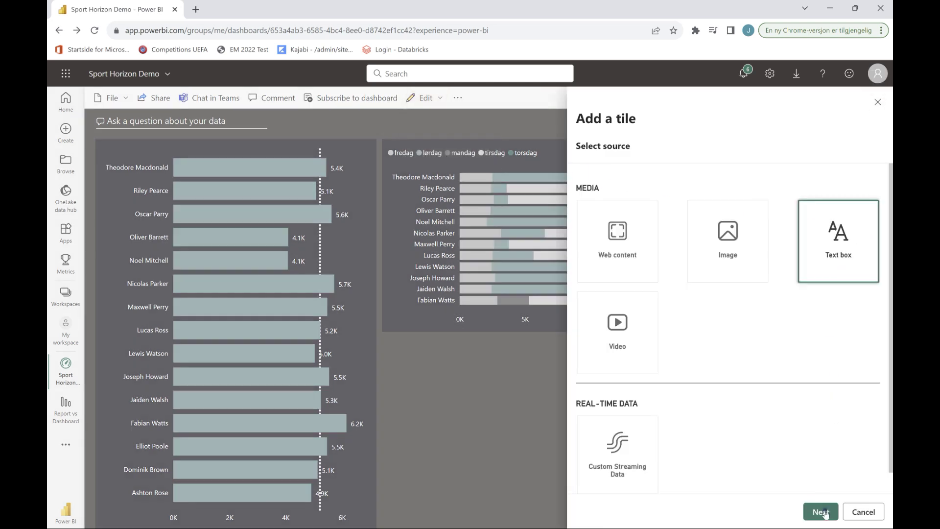
click(725, 257)
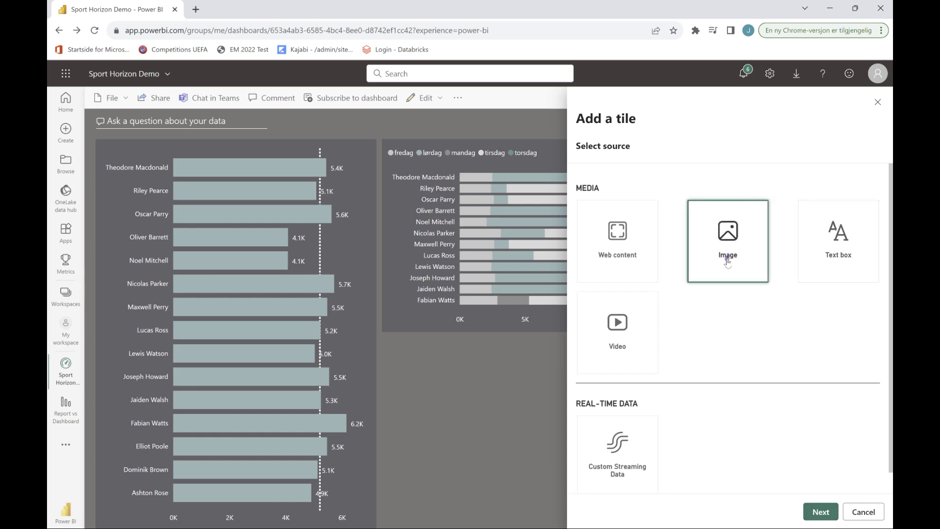
click(821, 512)
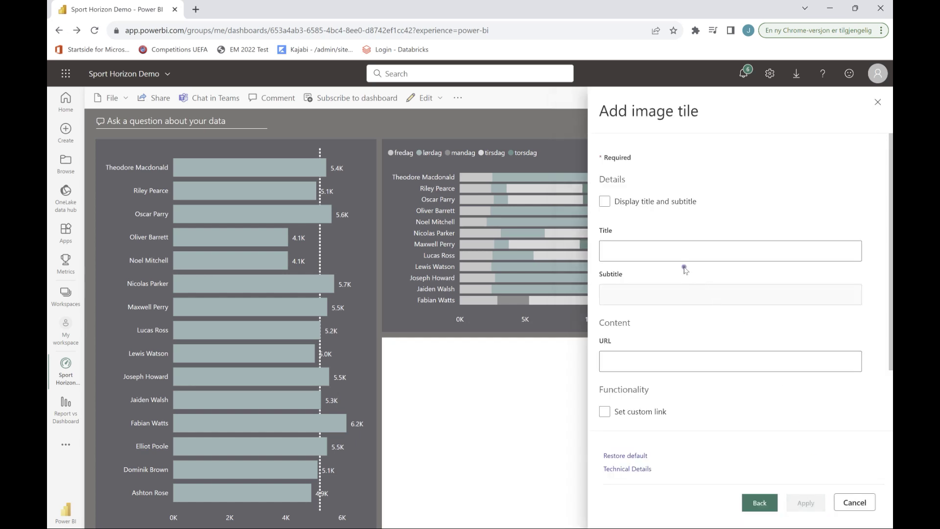
click(663, 253)
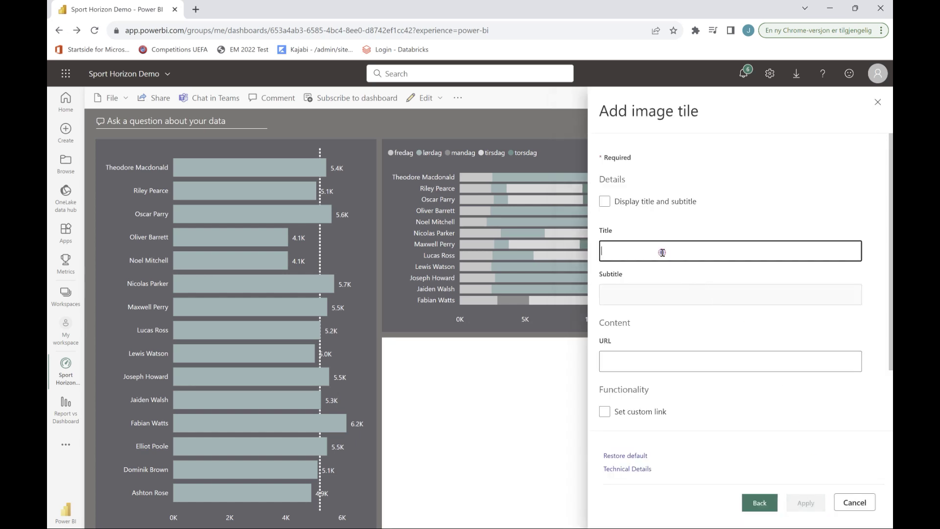
click(638, 363)
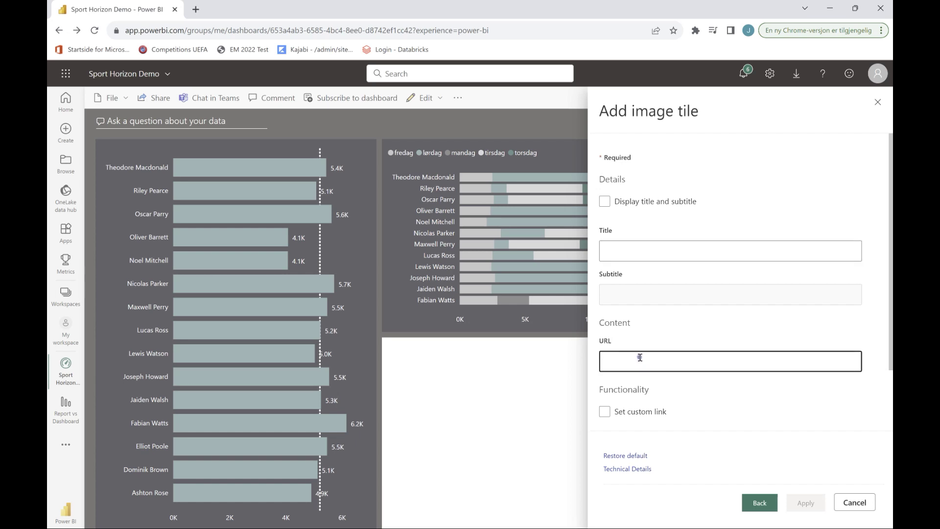
Step: In a new browser tab, search Google for 'sport horizon logo'
click(196, 9)
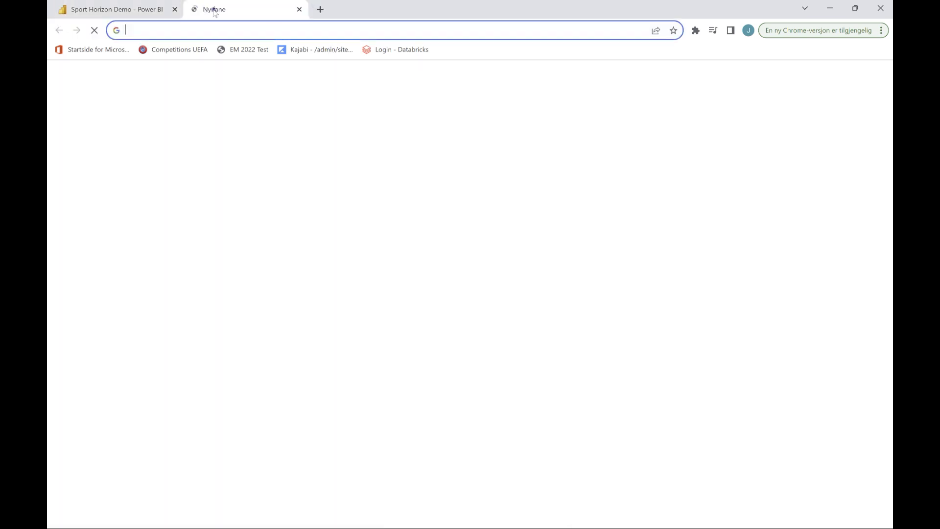
text(google.com)
key(Return)
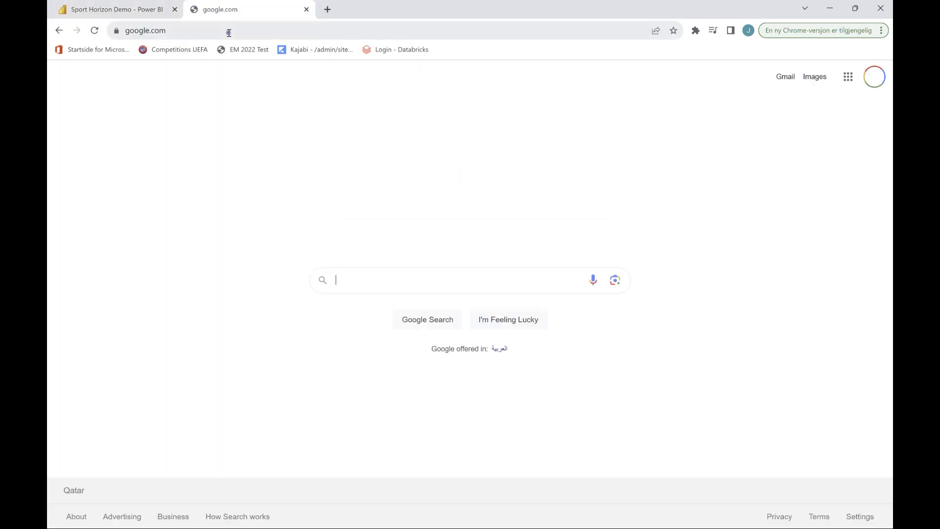
click(373, 279)
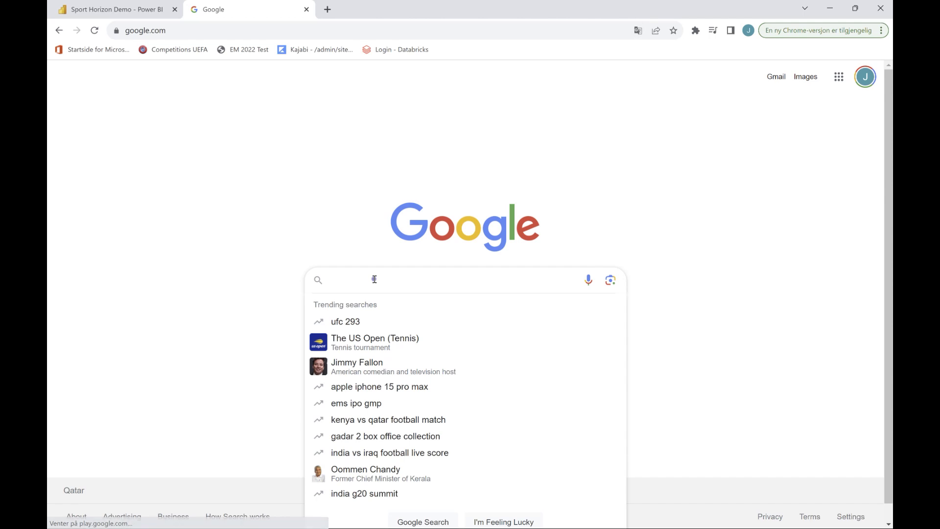
text(s)
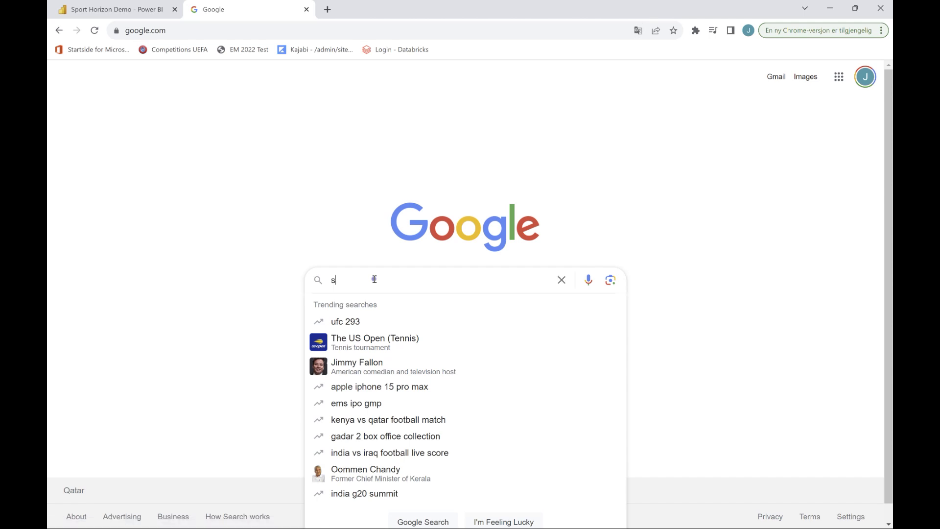
text(port horizon logo)
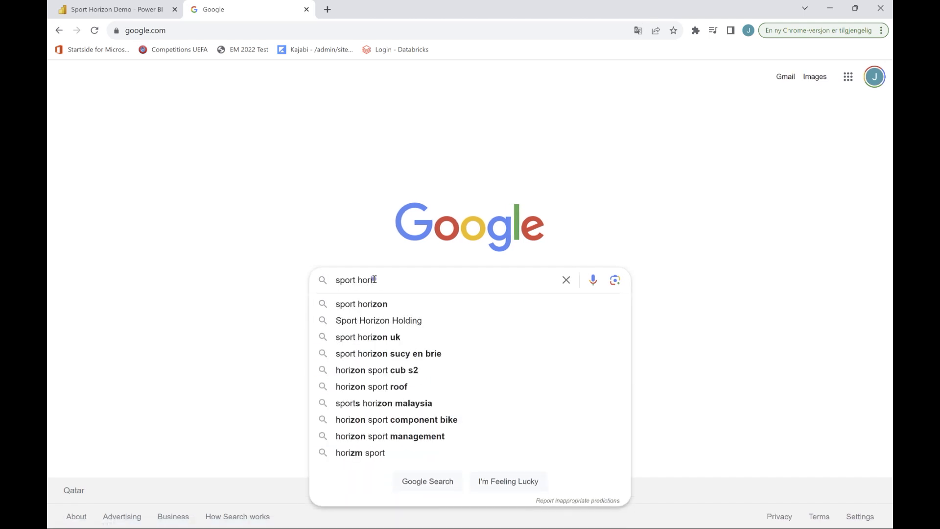
key(Return)
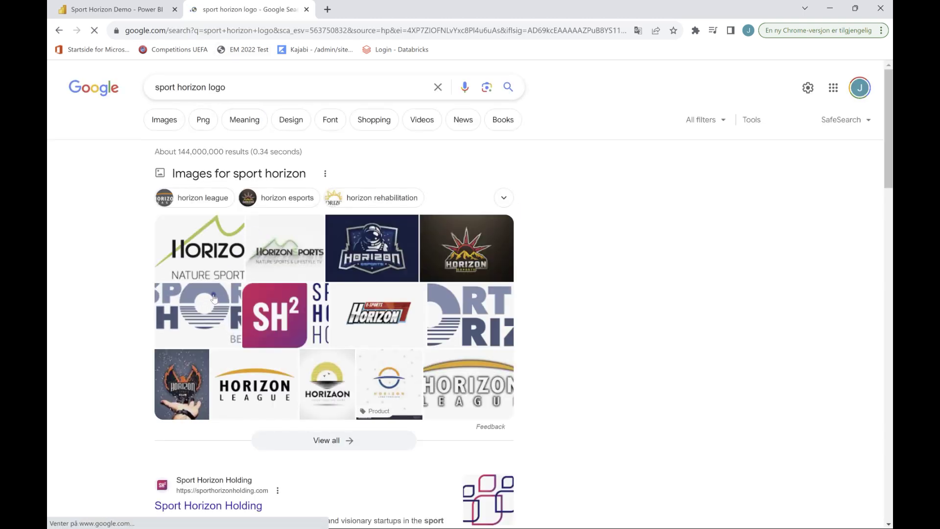
Step: Copy the image address of the Sport Horizon logo preview and return to the image tile form
click(198, 313)
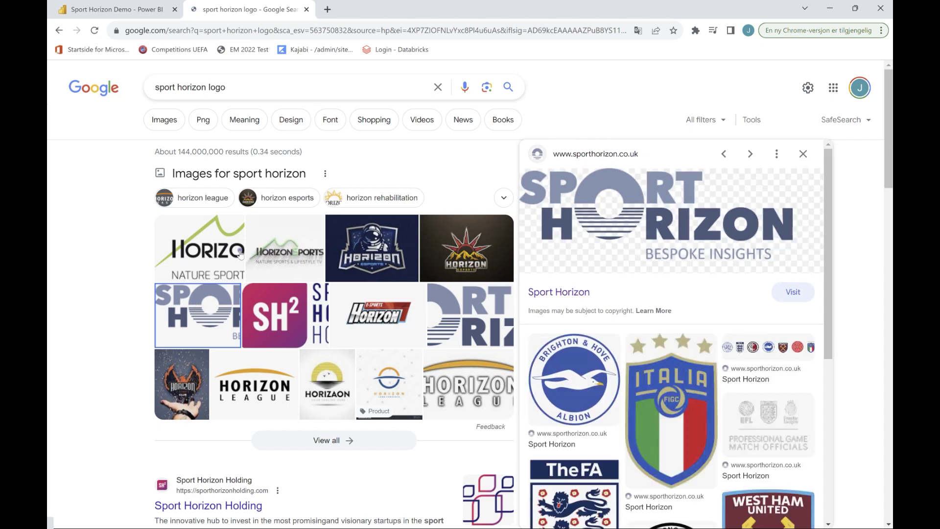
right_click(620, 205)
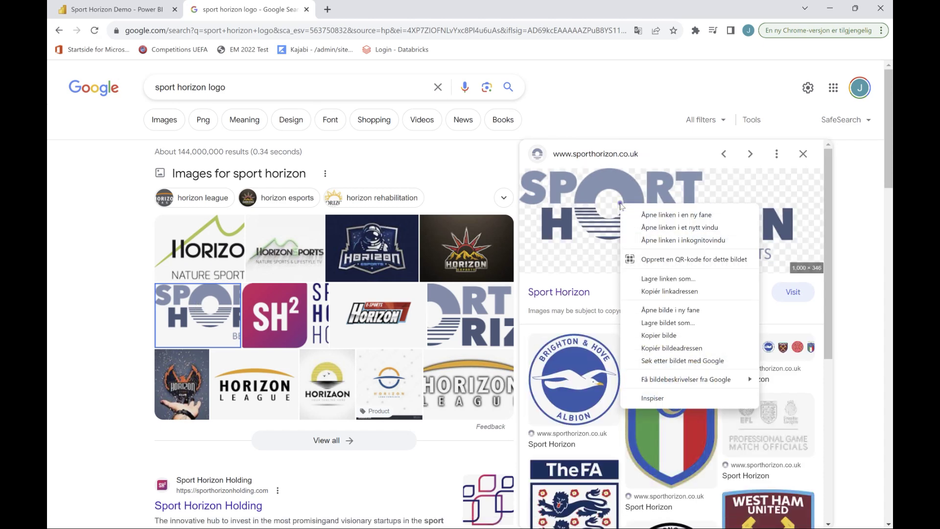
click(686, 348)
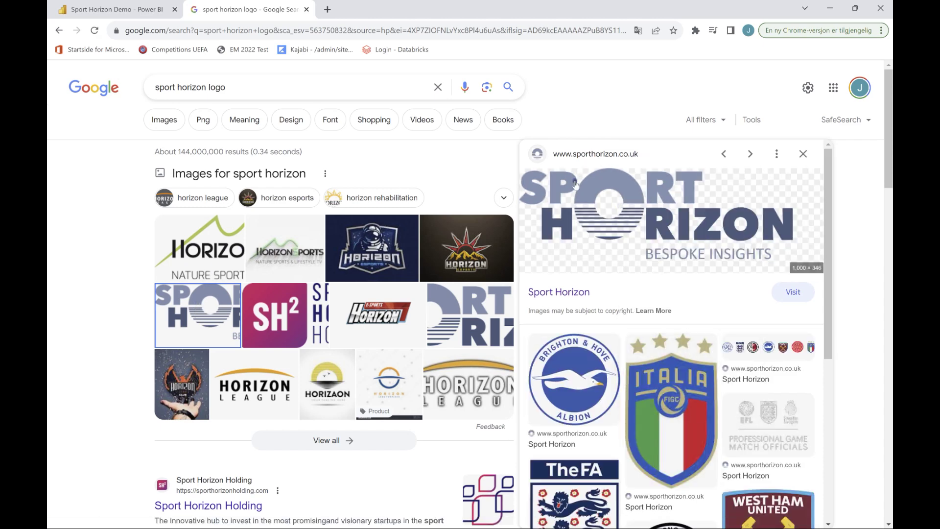
click(150, 12)
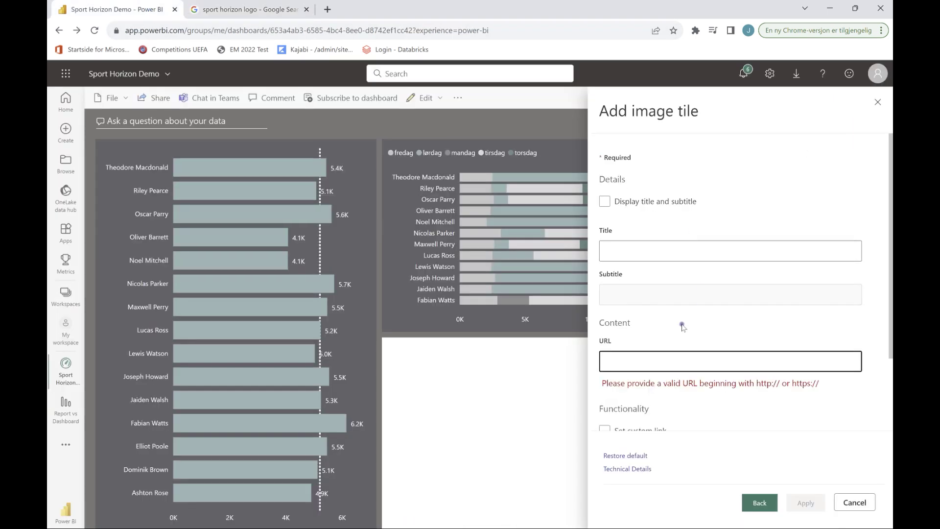
Step: Add the pasted logo URL as an image tile, shrink it to the top-left, and move the stacked chart down
key(ctrl+v)
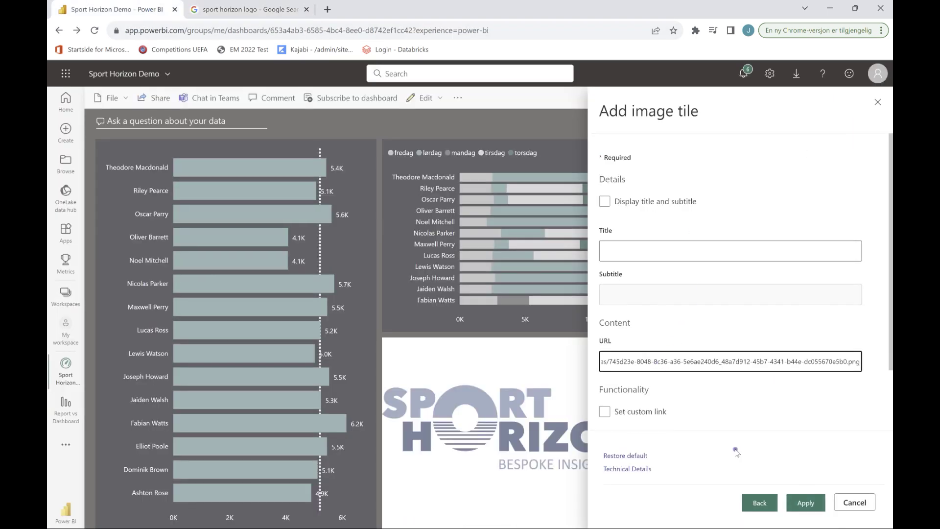
click(805, 502)
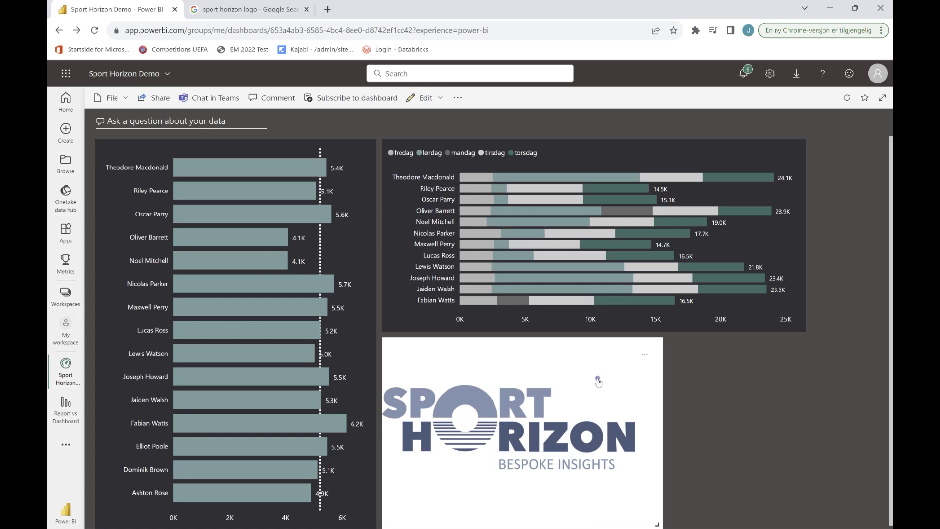
drag(660, 525, 513, 425)
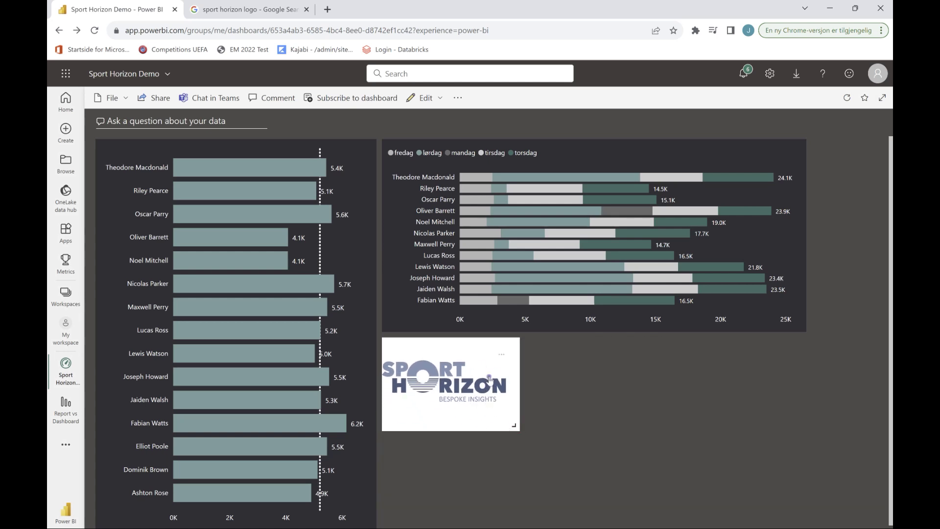
drag(490, 379, 170, 155)
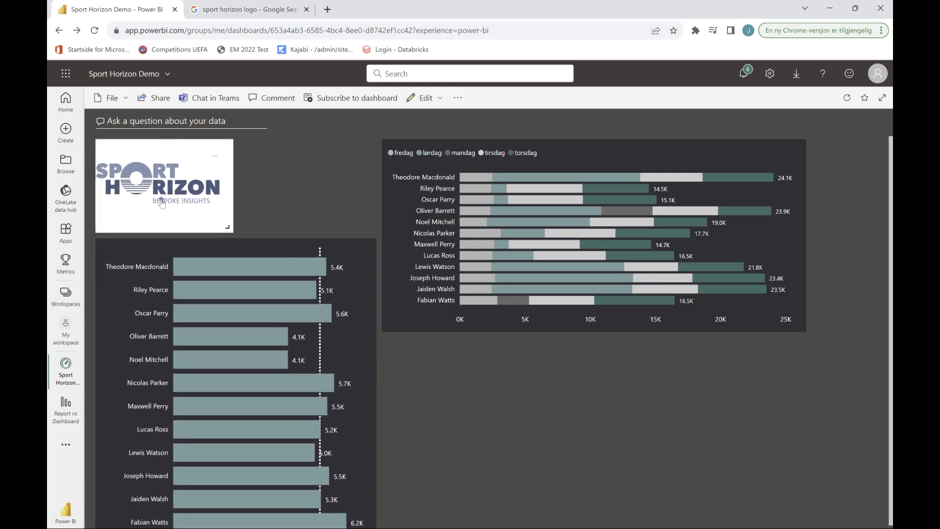
drag(597, 157, 591, 252)
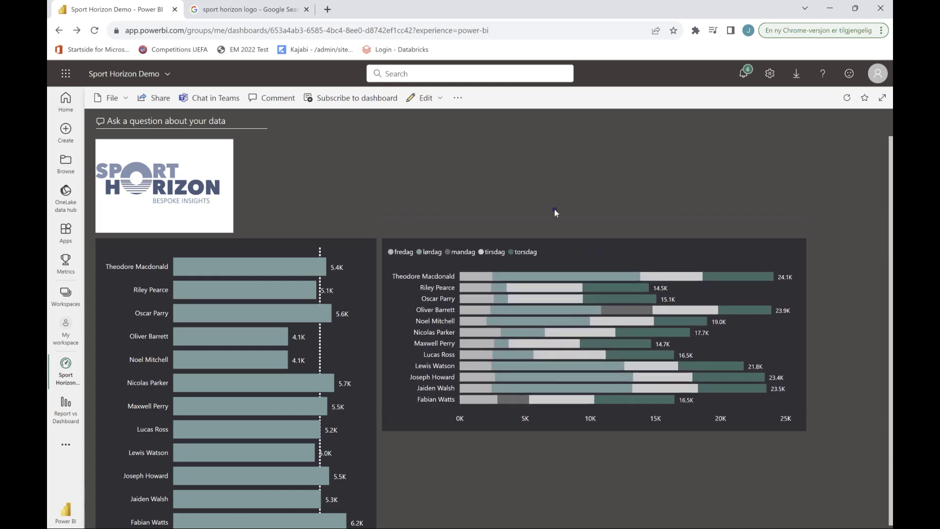
click(215, 157)
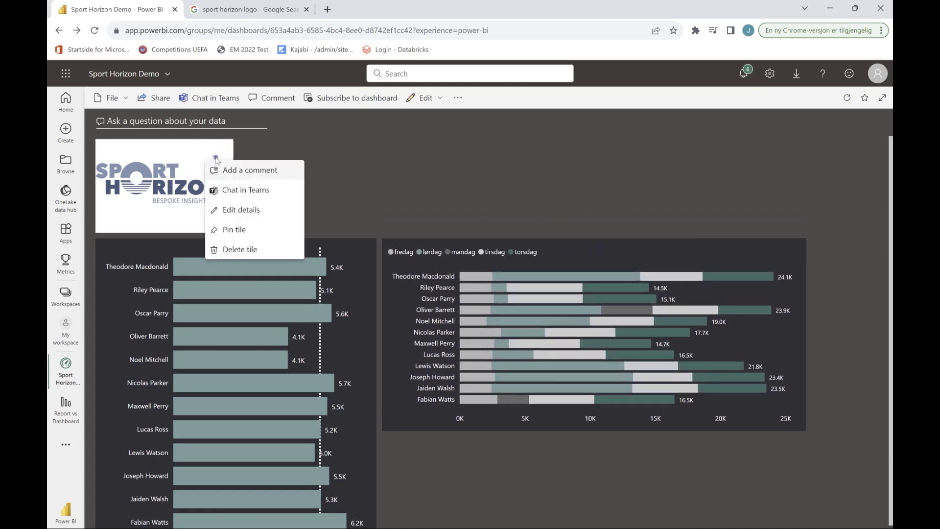
click(248, 210)
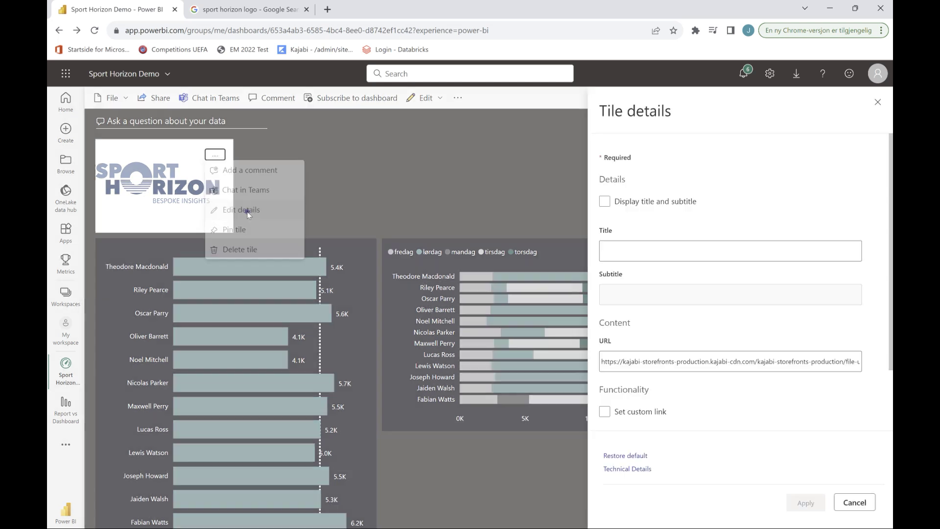
click(605, 412)
scroll(650, 358, down, 3)
click(657, 344)
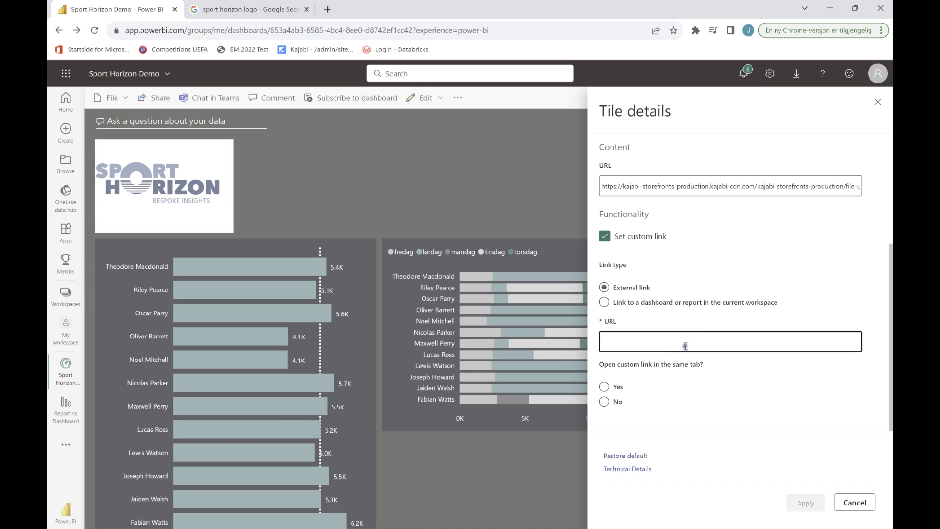
text(www.sporthorizon.co.uk)
click(612, 408)
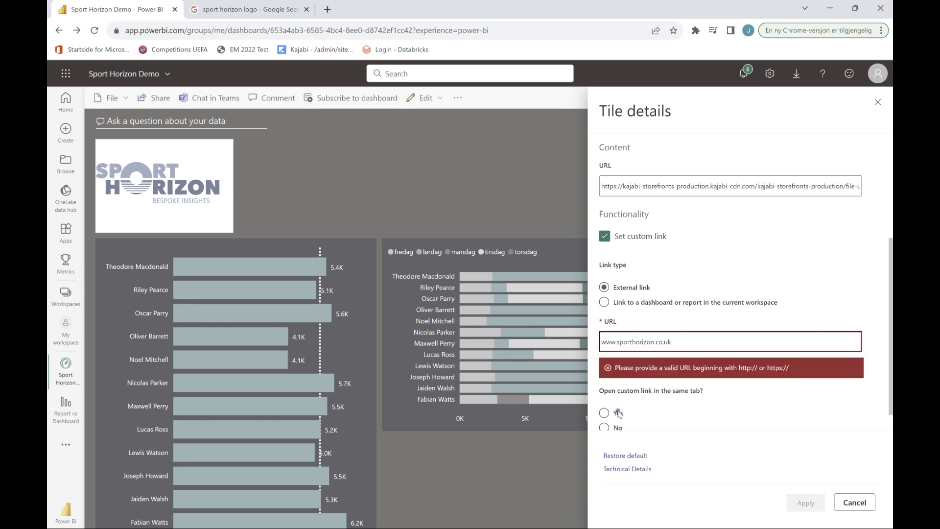
click(603, 413)
drag(767, 368, 791, 370)
key(ctrl+c)
click(601, 342)
key(ctrl+v)
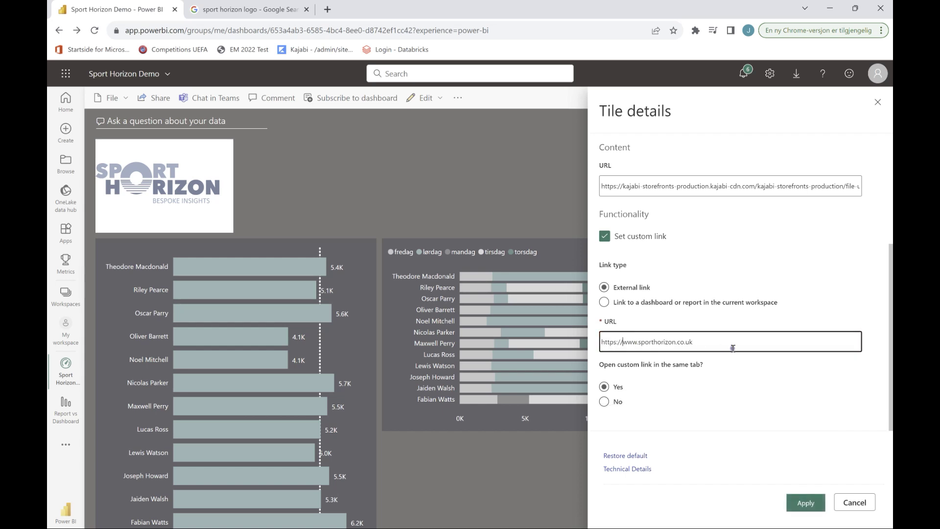
click(804, 503)
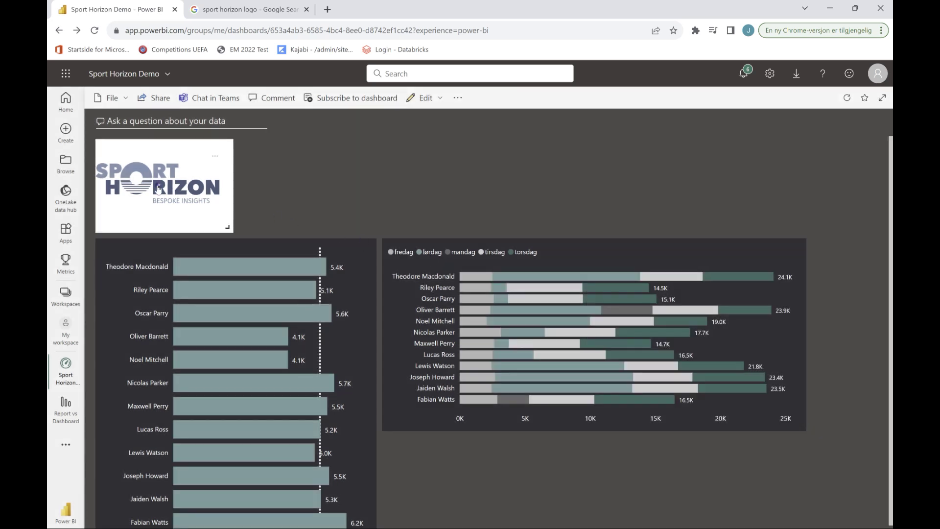
click(159, 189)
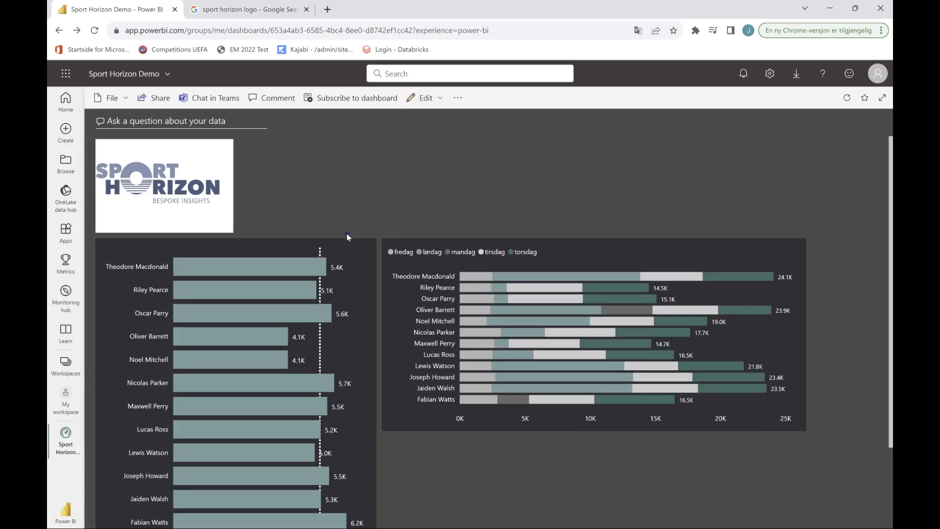
Step: Show the logo tile's options menu to confirm it now lists Open hyperlink
mouse_move(233, 228)
click(215, 153)
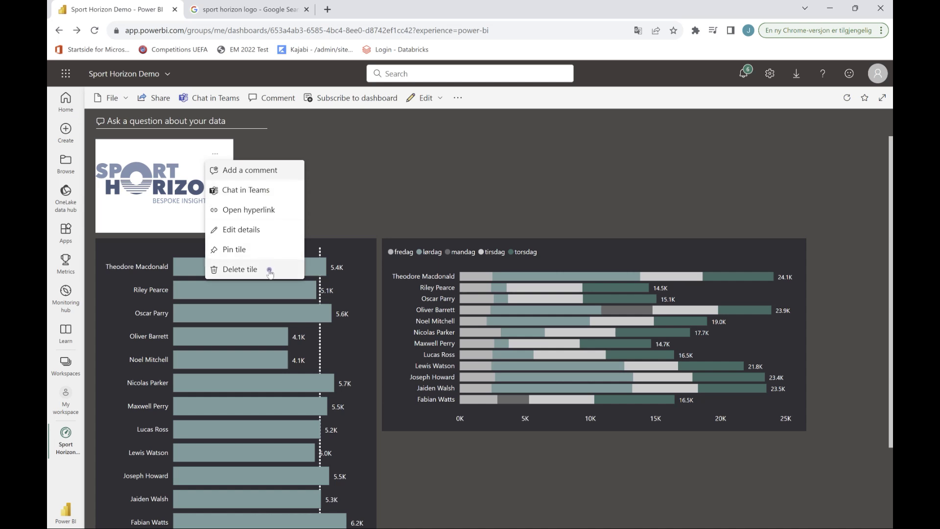
Step: Delete the plain player bar chart tile and move the stacked weekly chart directly under the logo
click(403, 194)
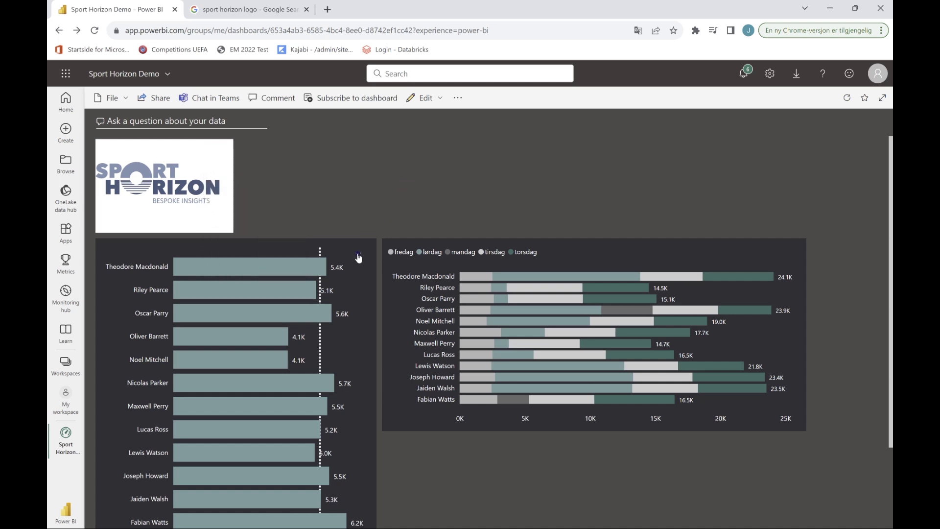
click(357, 253)
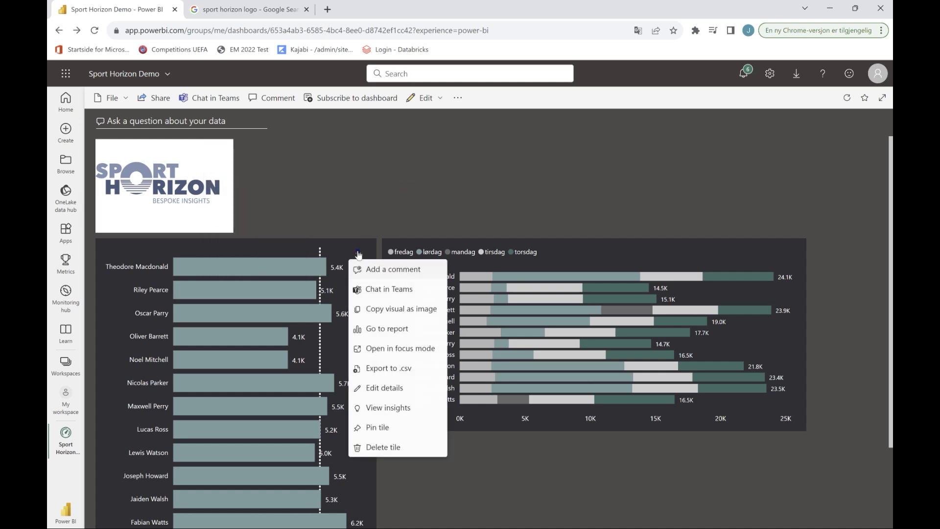
click(401, 452)
drag(598, 244, 315, 252)
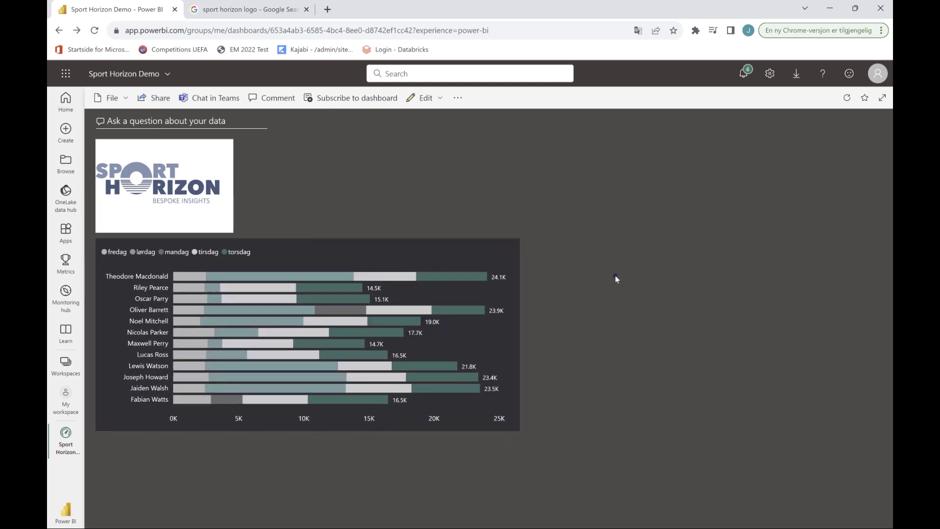